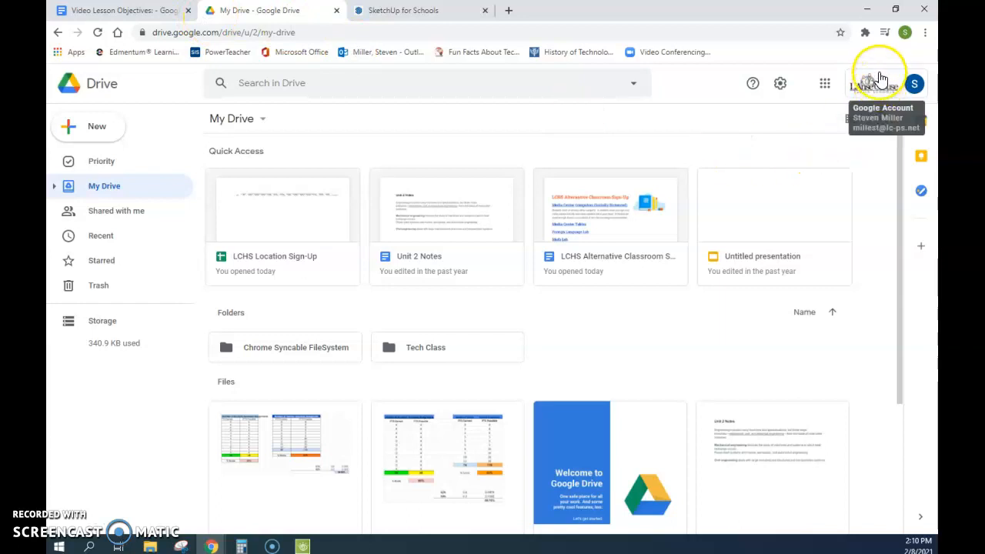
Find SketchUp for Schools among the Google apps, switch to it, and collapse its side panel
left_click(826, 87)
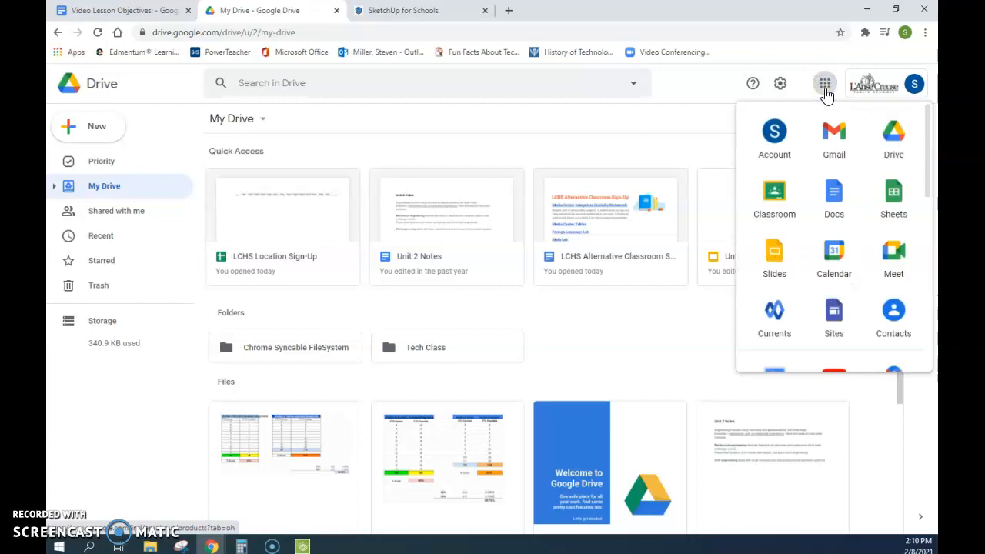
scroll(846, 217, "down", 5)
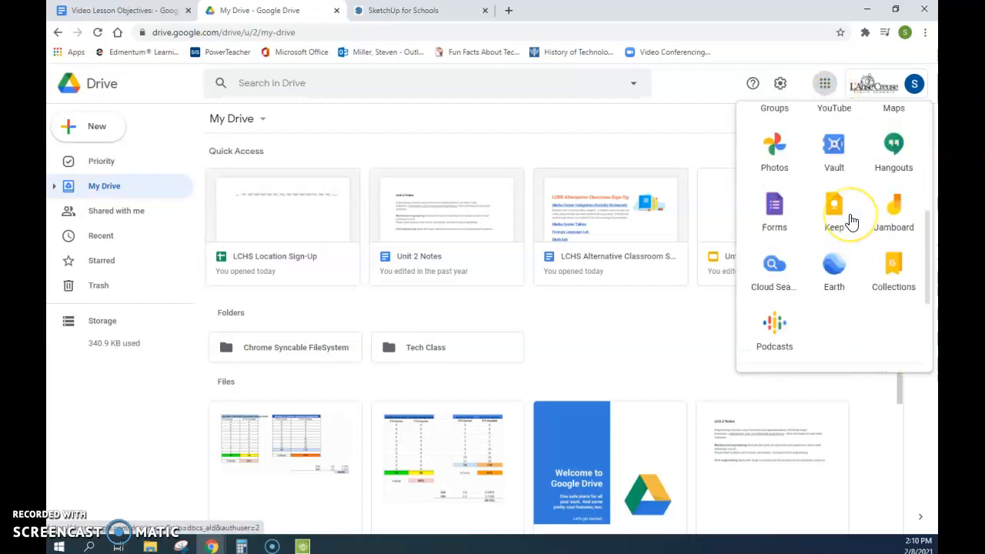
scroll(852, 221, "down", 3)
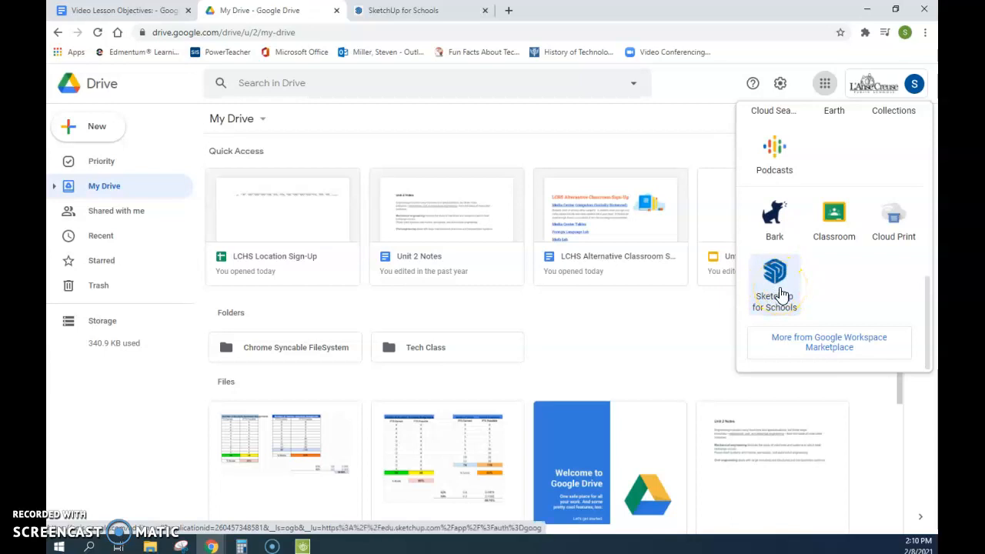
left_click(392, 10)
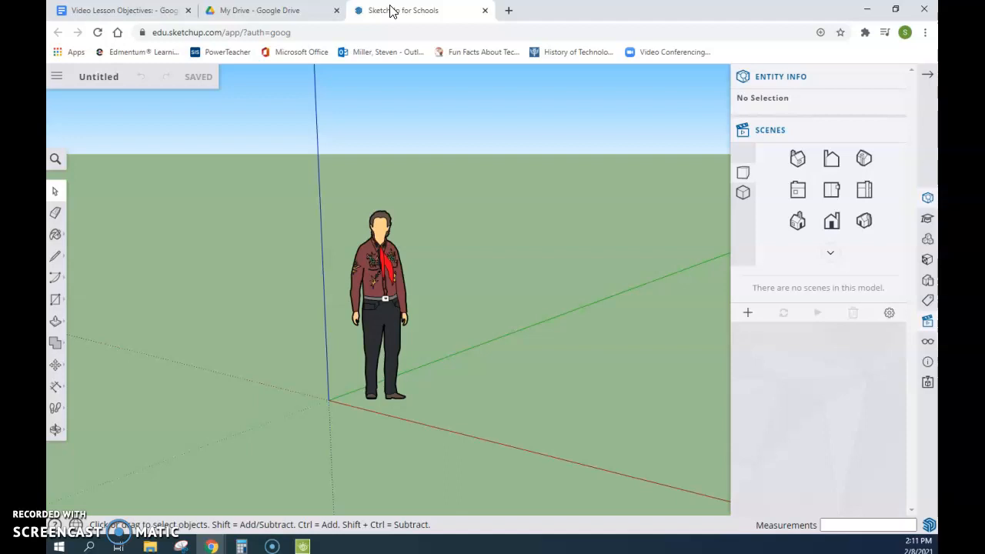
left_click(927, 74)
left_click(567, 255)
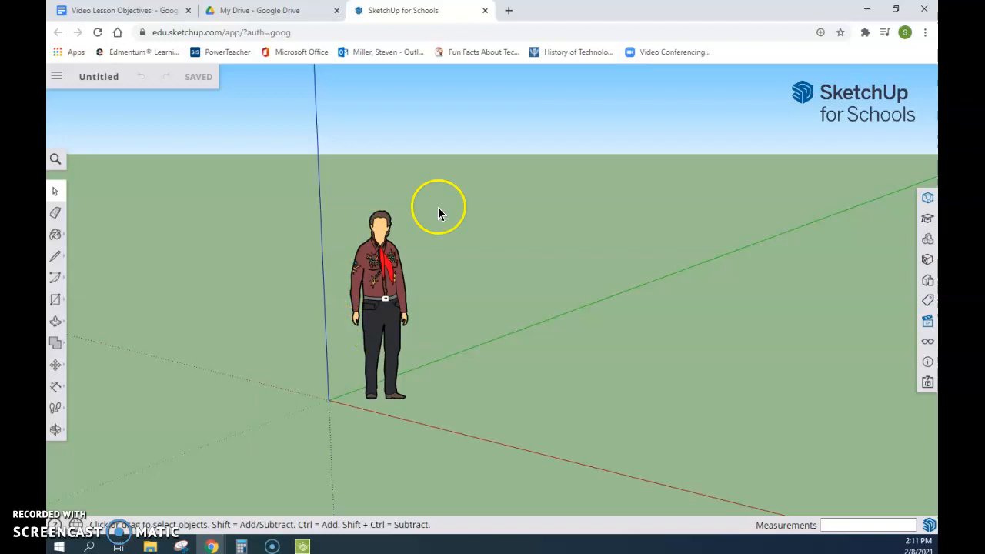
scroll(348, 273, "up", 4)
scroll(349, 274, "down", 3)
scroll(349, 269, "up", 4)
scroll(349, 268, "down", 2)
mouse_move(423, 316)
middle_mouse_down()
mouse_move(318, 288)
mouse_move(434, 295)
mouse_move(385, 315)
mouse_move(406, 301)
mouse_move(420, 323)
mouse_move(402, 324)
mouse_move(539, 305)
middle_mouse_up()
scroll(385, 311, "up", 3)
scroll(428, 325, "down", 4)
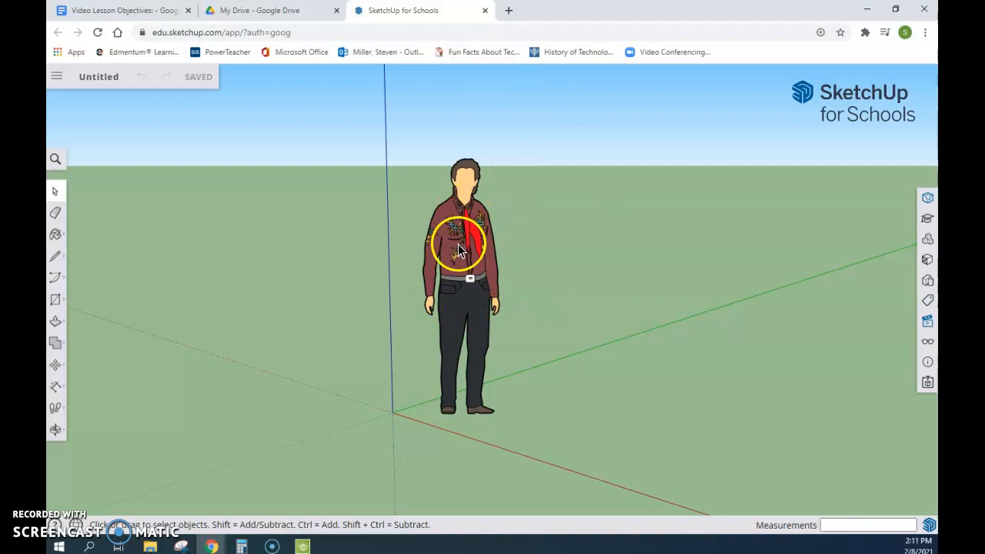
Name the untitled model "Dragster Blank" and save it in the Tech Class folder on Google Drive
left_click(108, 80)
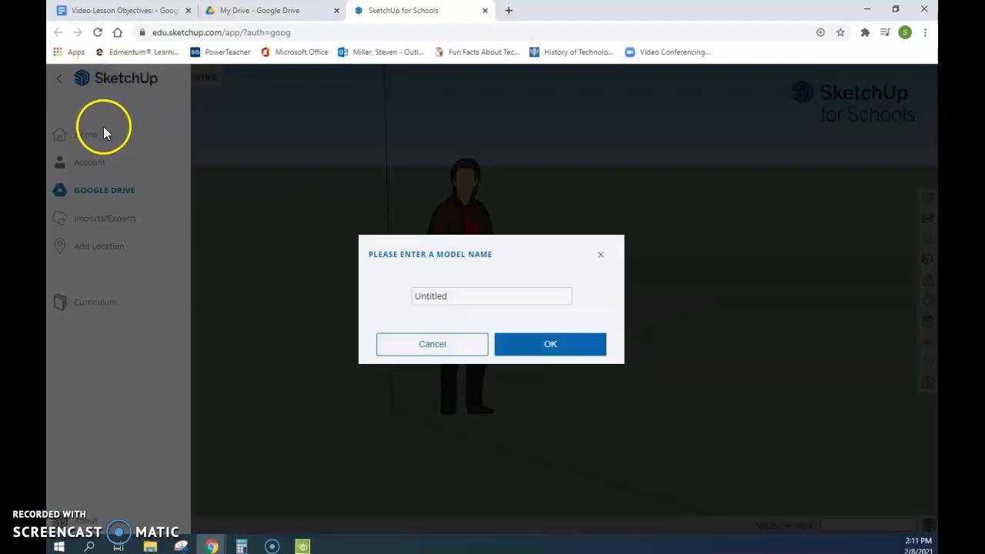
double_click(450, 296)
type("Dragster Blank")
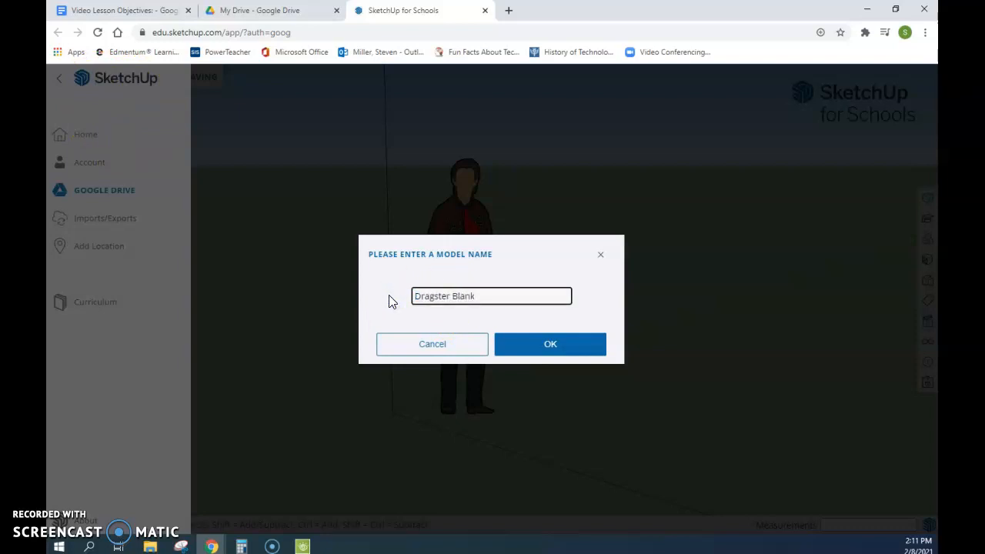
left_click(522, 342)
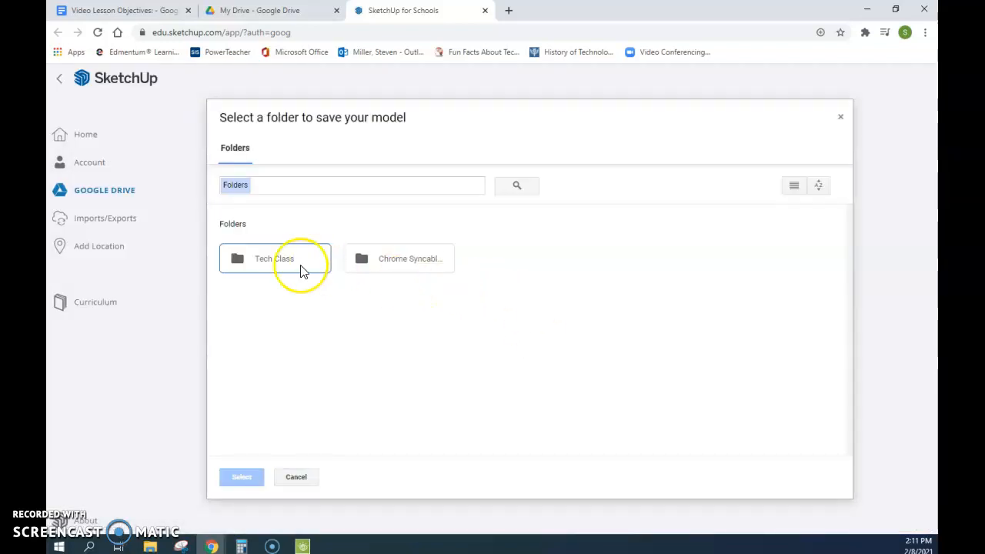
left_click(269, 262)
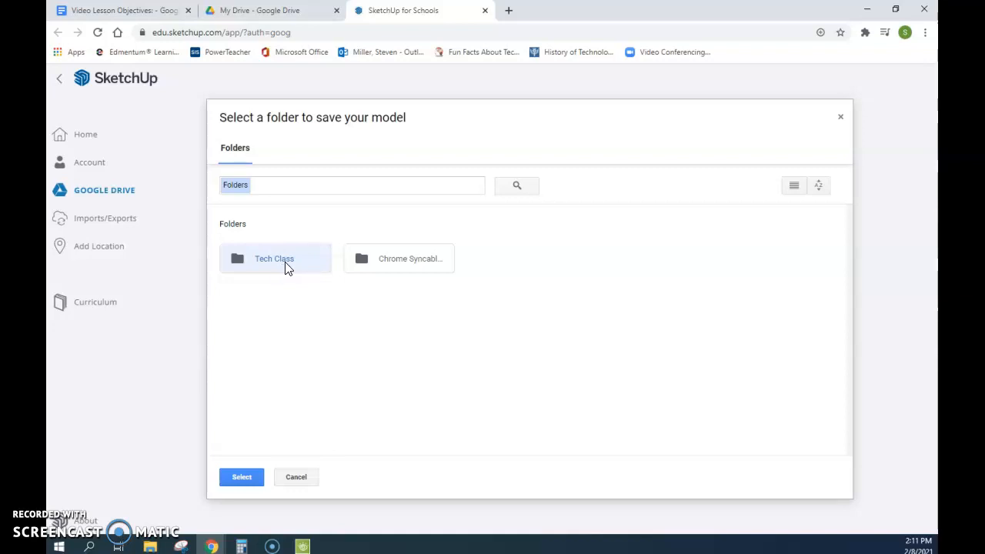
left_click(248, 478)
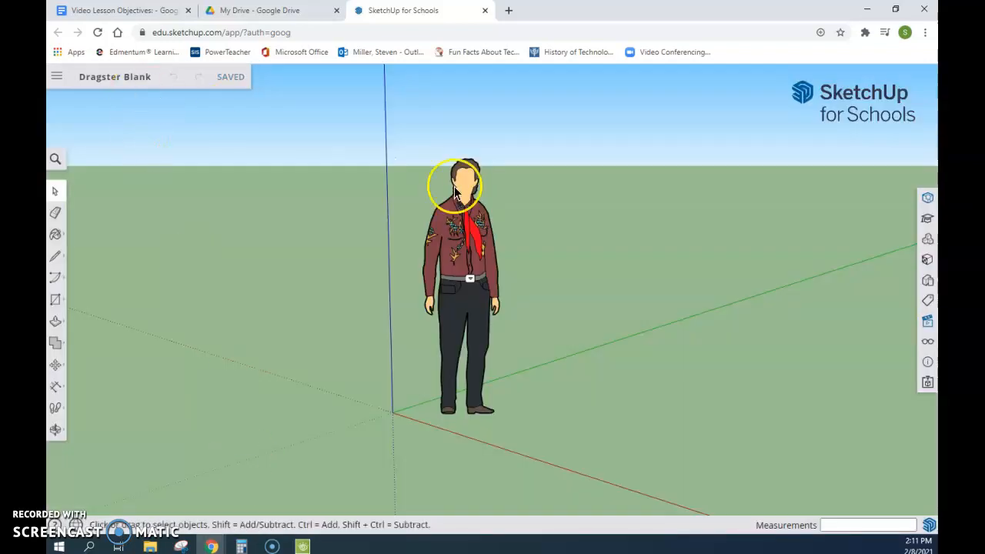
Delete the default person figure standing beside the origin
left_click(461, 235)
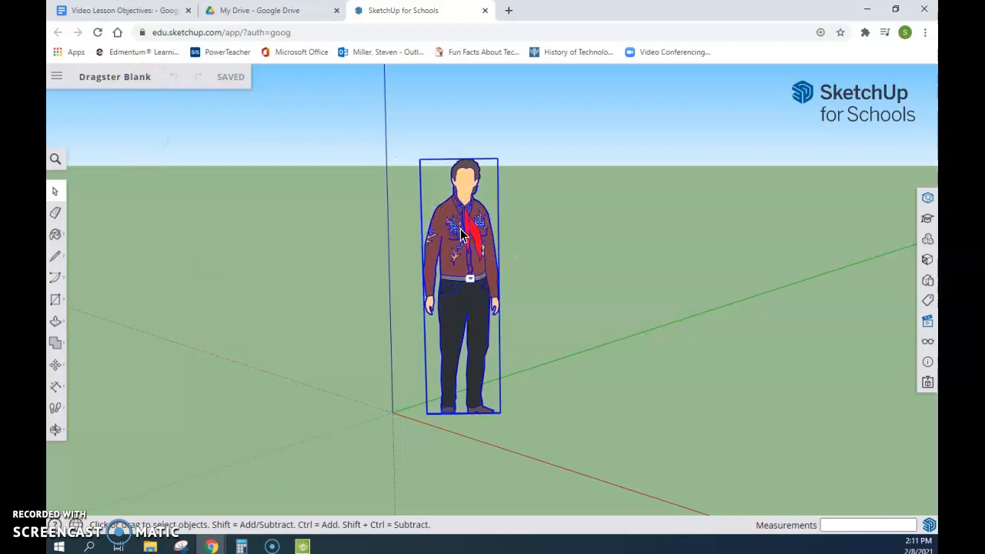
key("Delete")
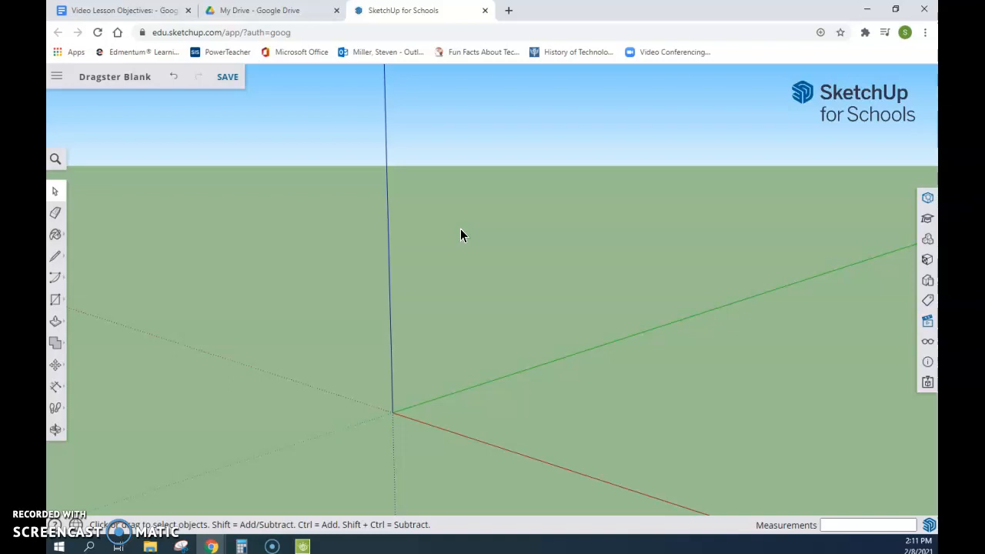
scroll(486, 248, "down", 2)
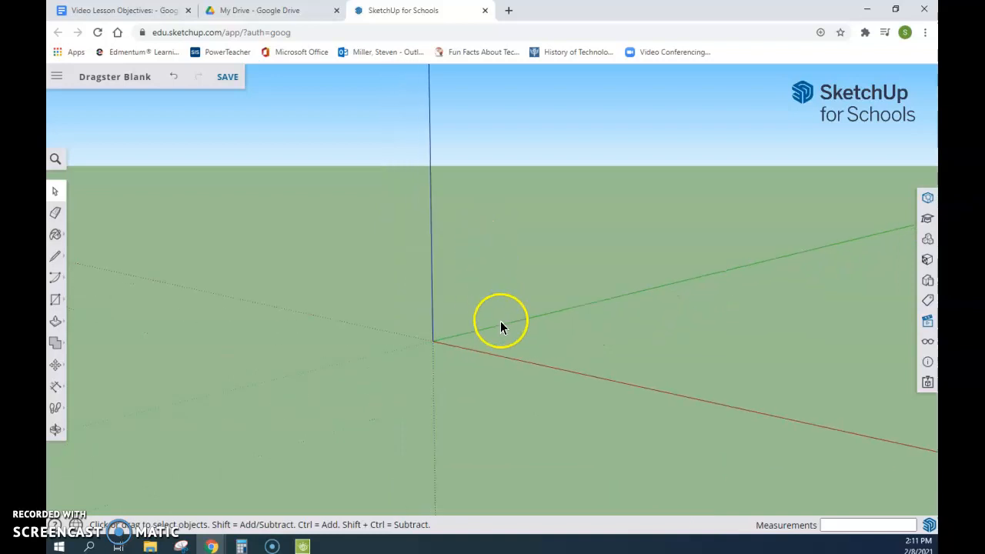
middle_click_drag(501, 321, 608, 334)
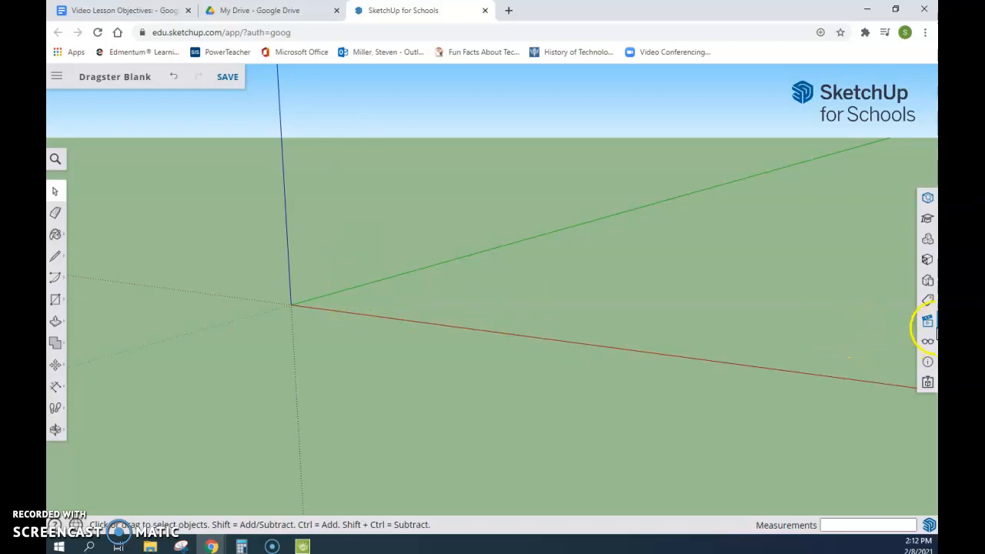
Set the camera to parallel projection and the standard front view, leaving open drawing space along the red axis
left_click(928, 323)
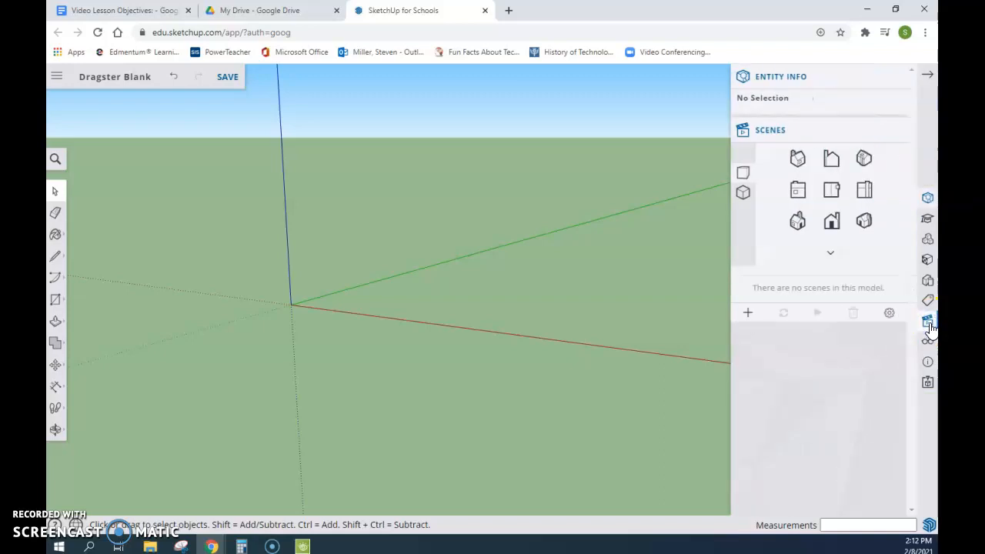
left_click(742, 198)
left_click(742, 198)
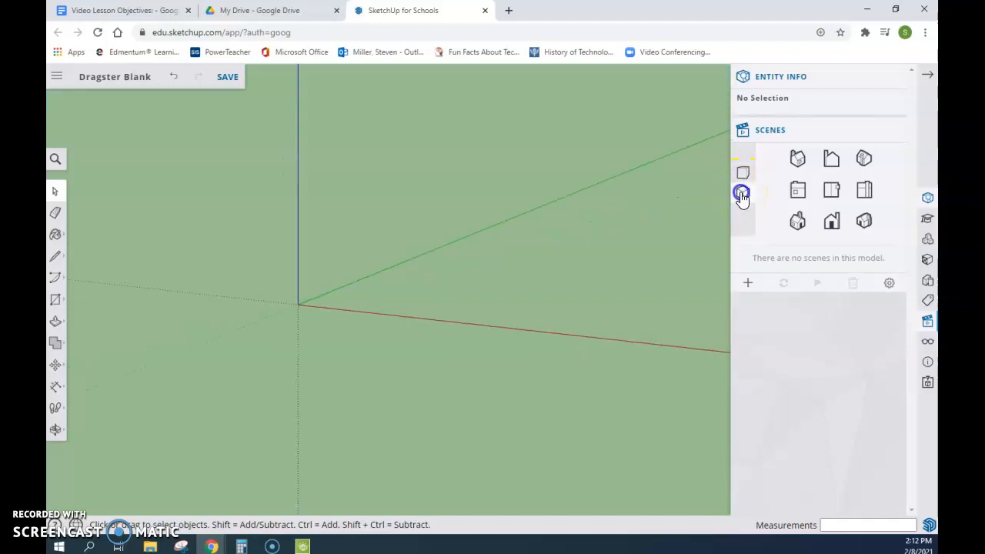
left_click(829, 230)
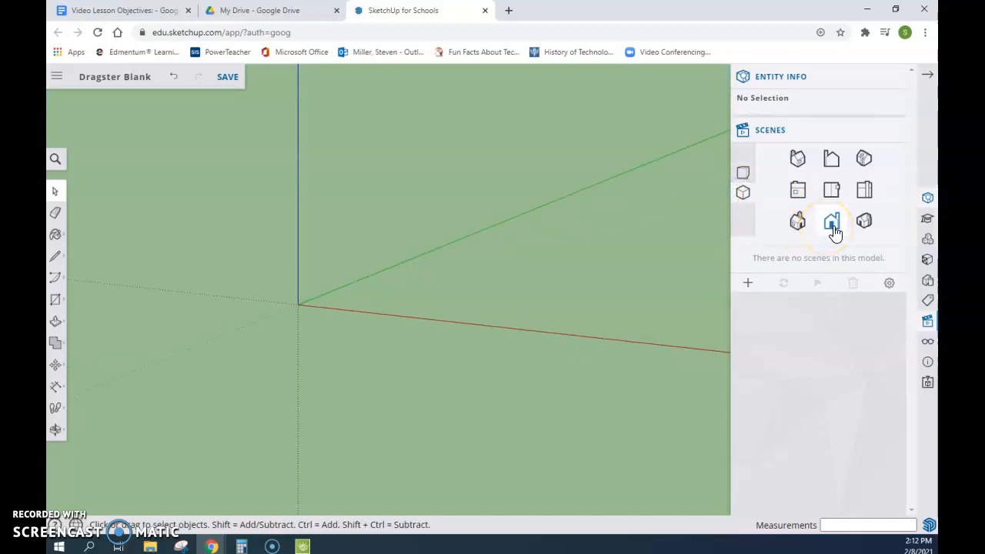
left_click(834, 227)
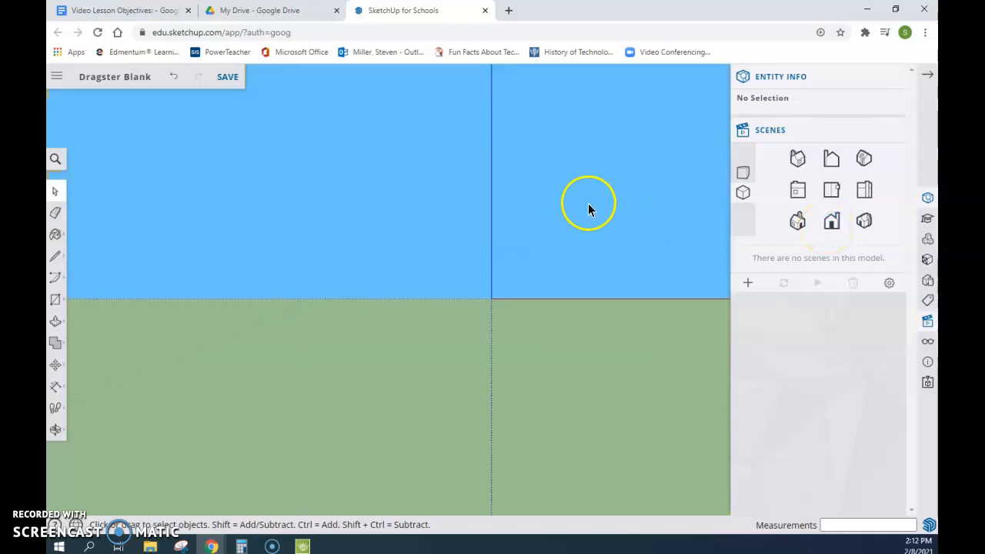
middle_click_drag(597, 241, 248, 317)
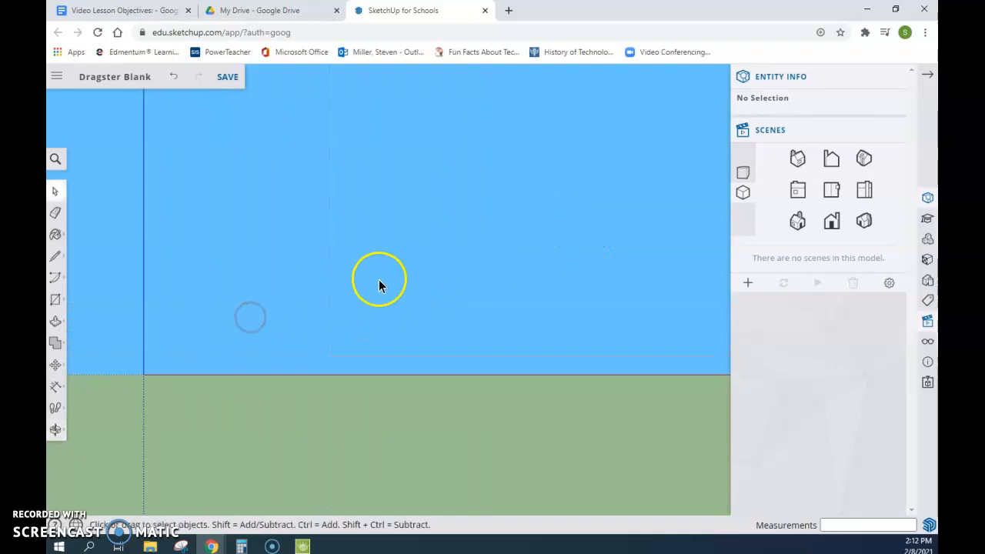
middle_click_drag(393, 279, 304, 323)
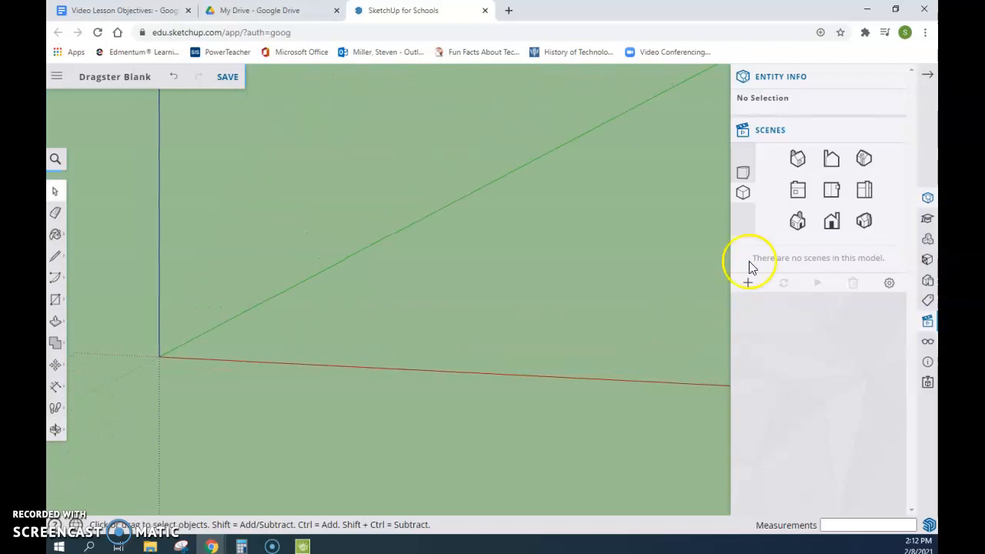
left_click(830, 233)
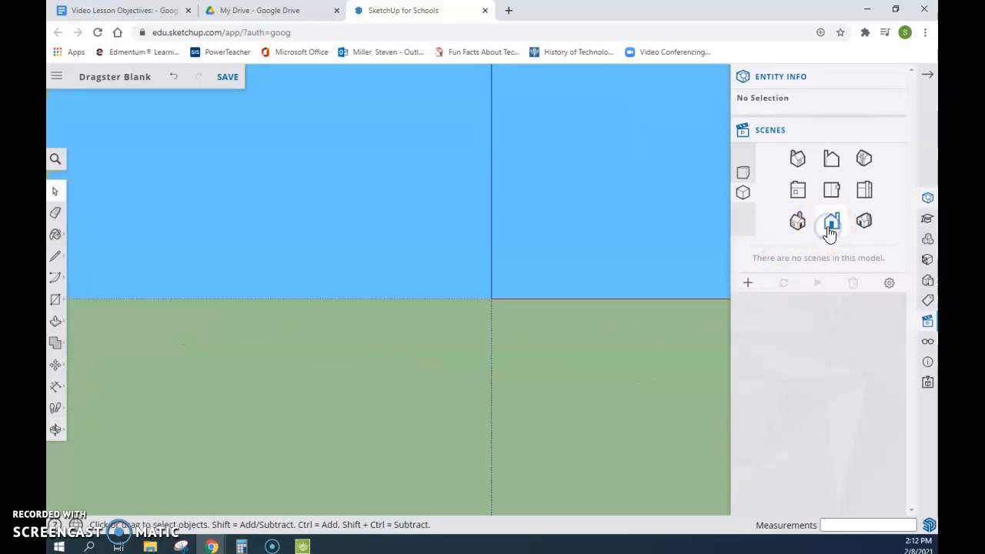
middle_click_drag(583, 304, 264, 394)
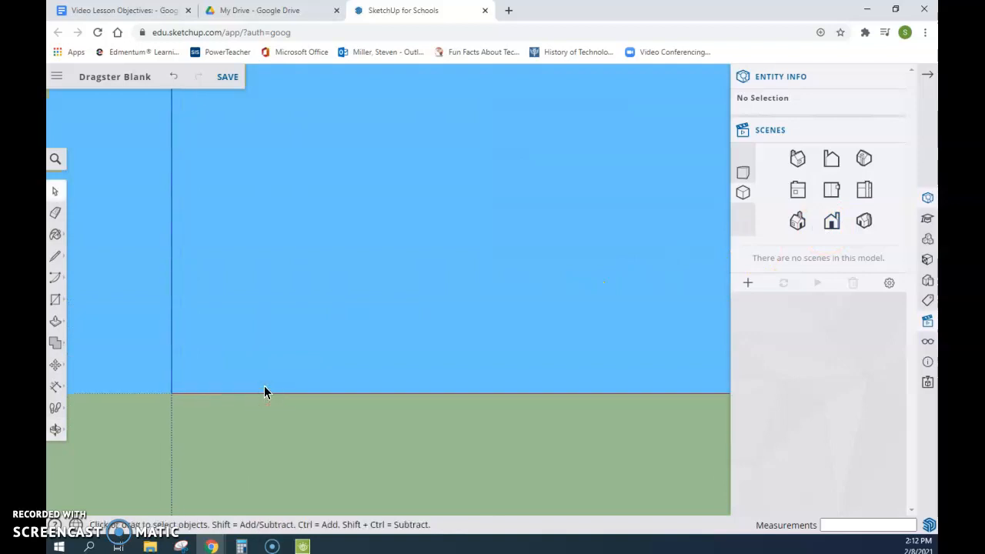
Draw a 10" by 1.5" rectangle from the origin on the front plane, its long side along the red axis
left_click(55, 301)
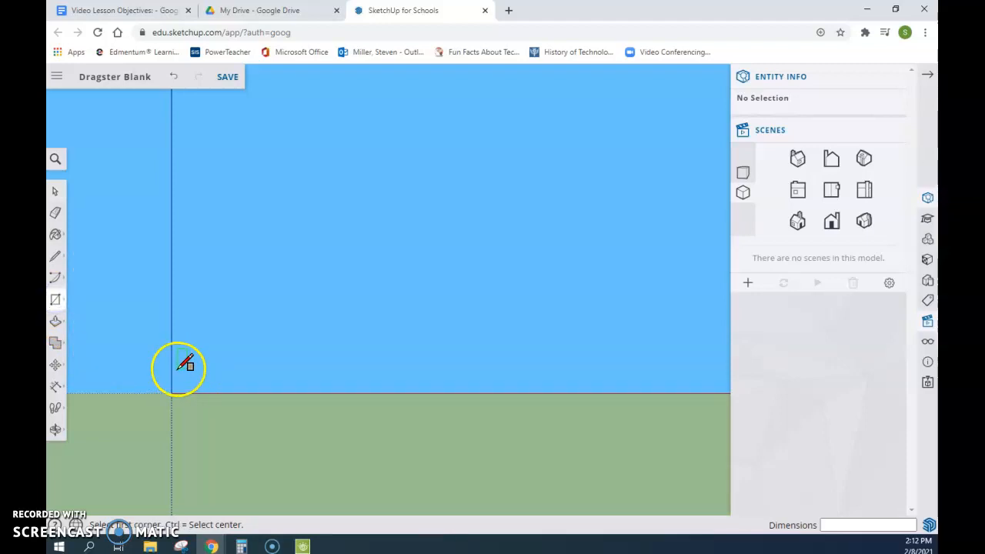
key("space")
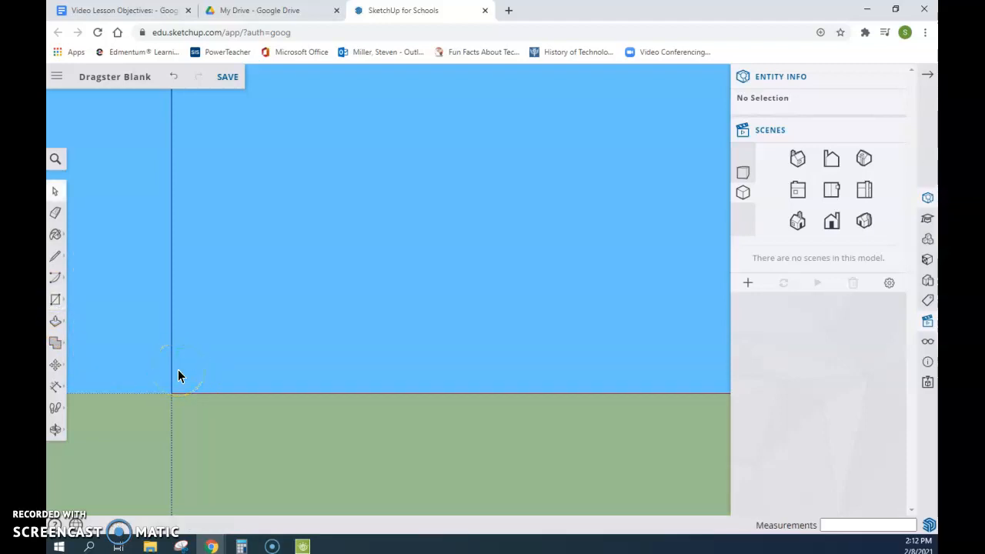
key("r")
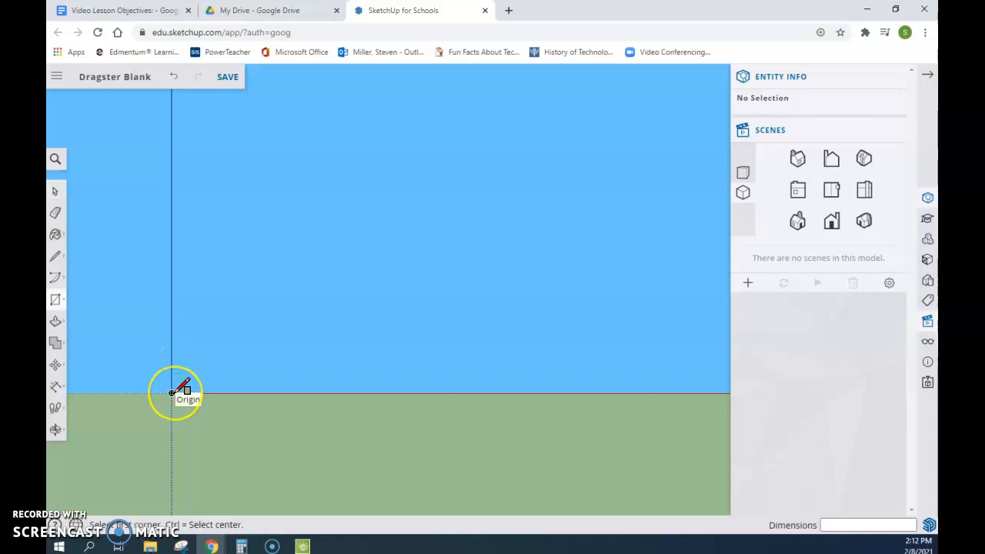
left_click(171, 393)
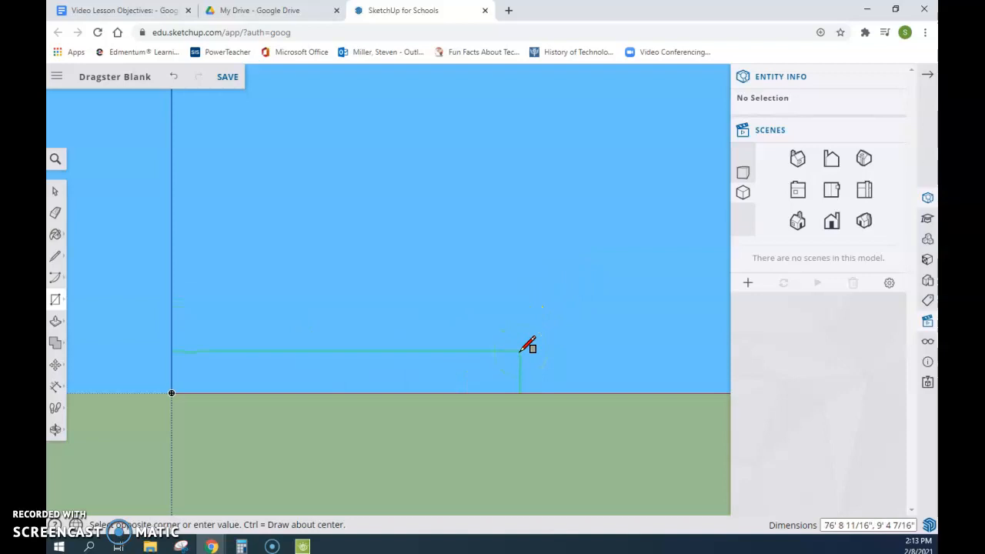
type("10'")
type(",1.5\"")
key("Return")
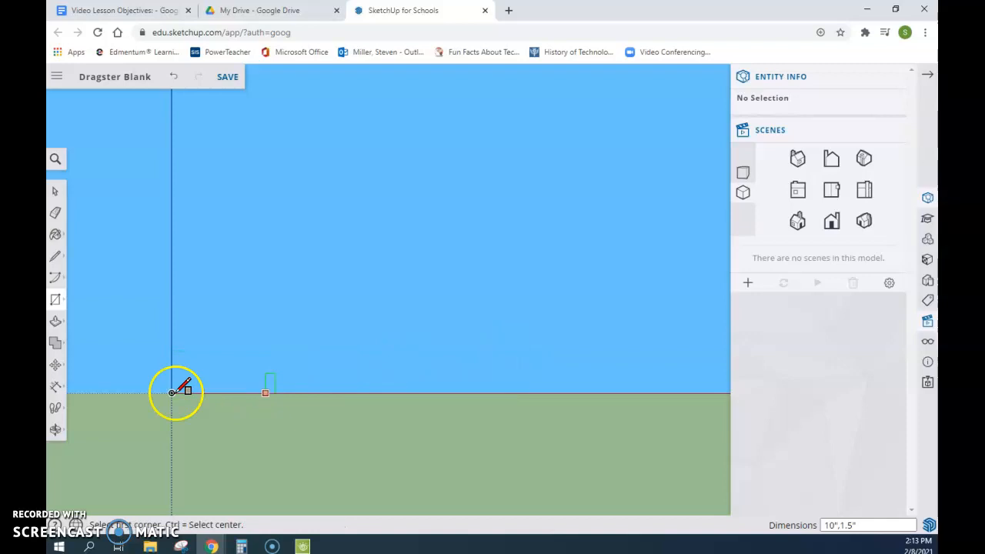
Examine the new rectangle up close and check its face
scroll(168, 397, "up", 4)
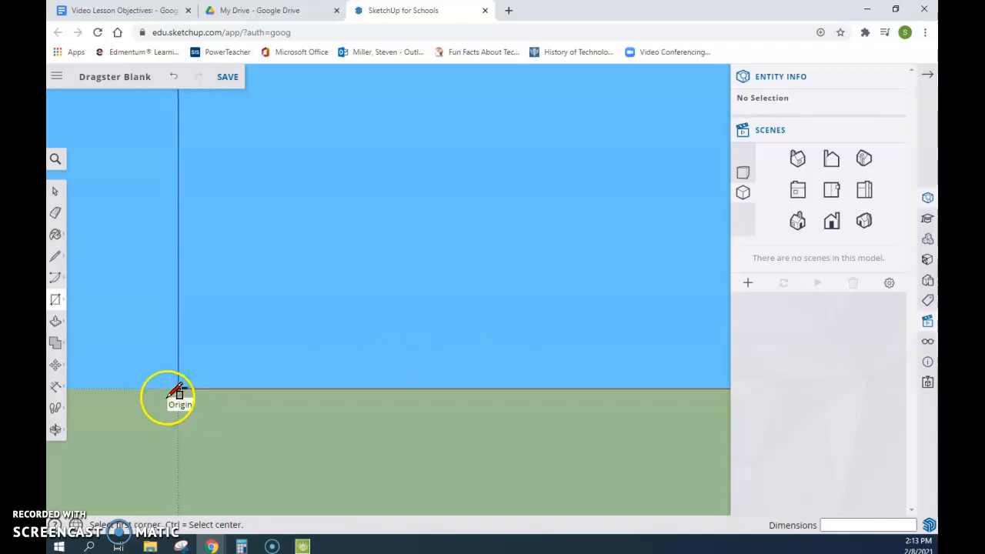
scroll(191, 381, "up", 2)
scroll(184, 421, "up", 4)
scroll(231, 389, "up", 4)
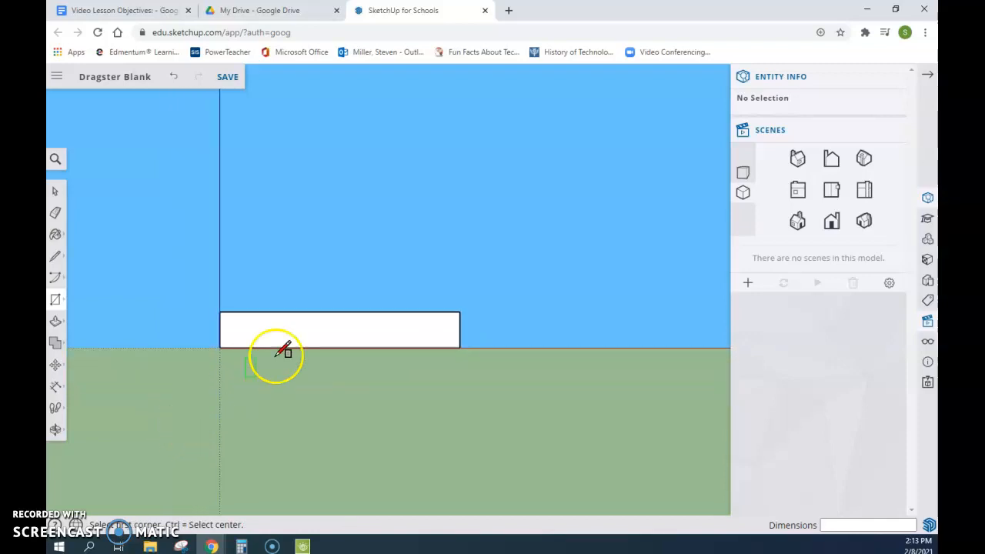
scroll(289, 339, "up", 3)
scroll(274, 345, "up", 2)
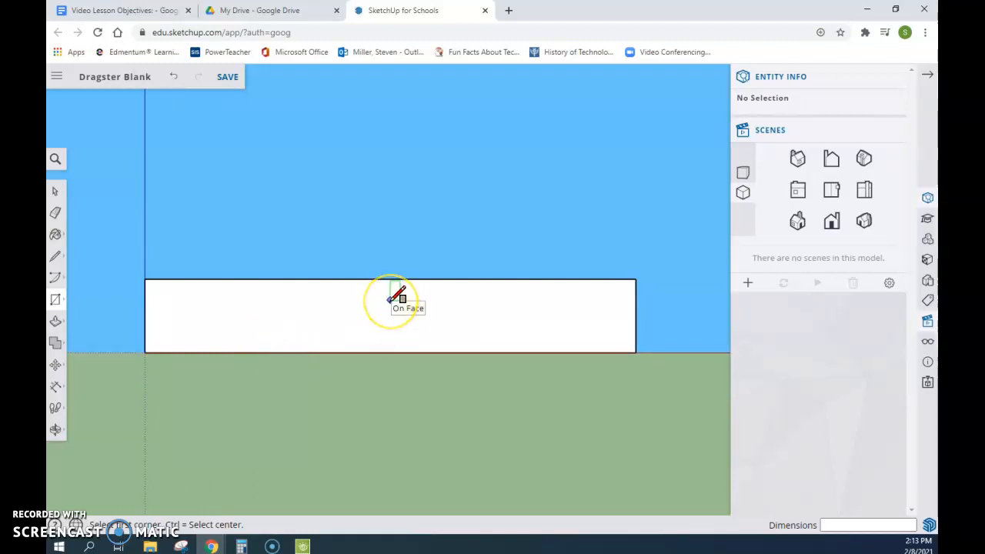
key("space")
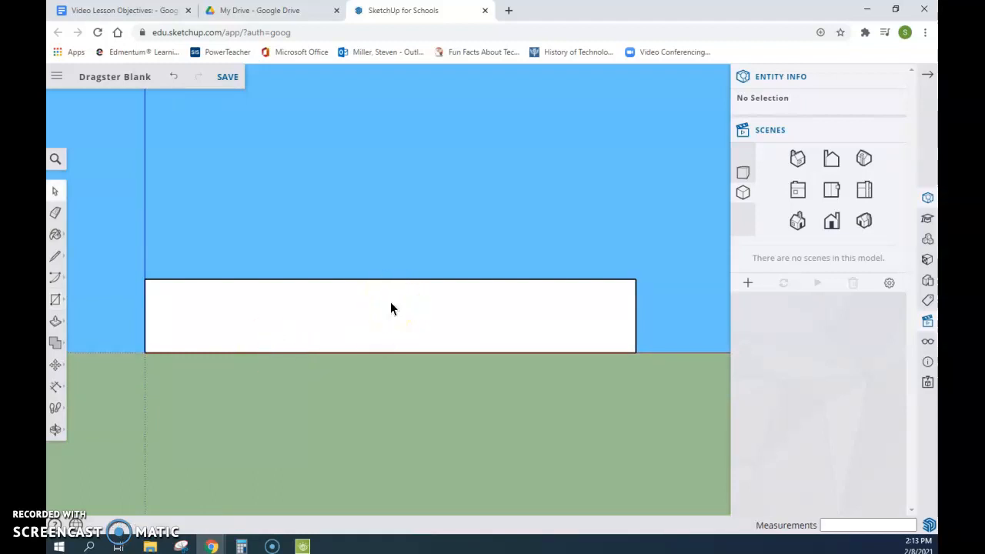
left_click(376, 303)
left_click(177, 246)
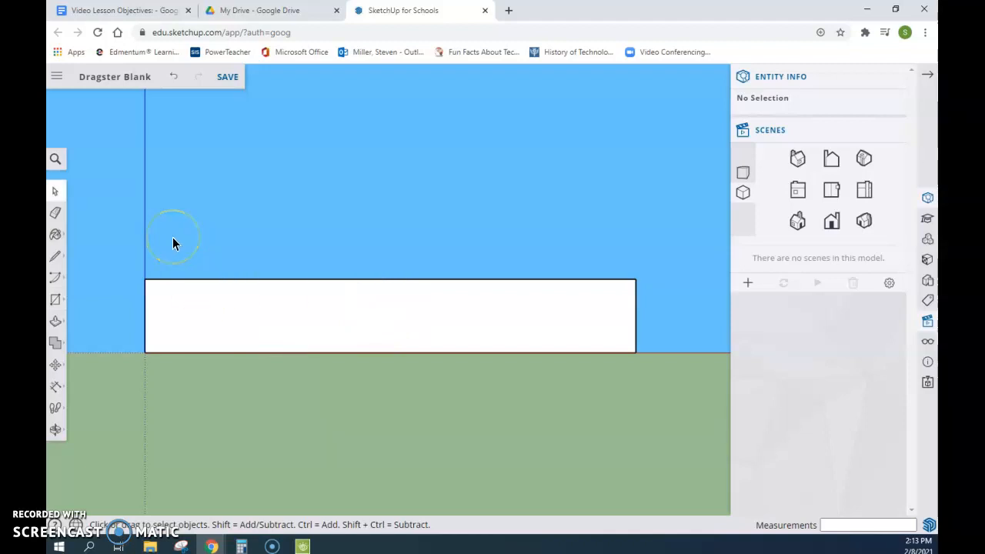
Draw a rectangle about 2 1/2" by 7/16" inside the profile, starting on its short edge along the blue axis, and save the model
key("r")
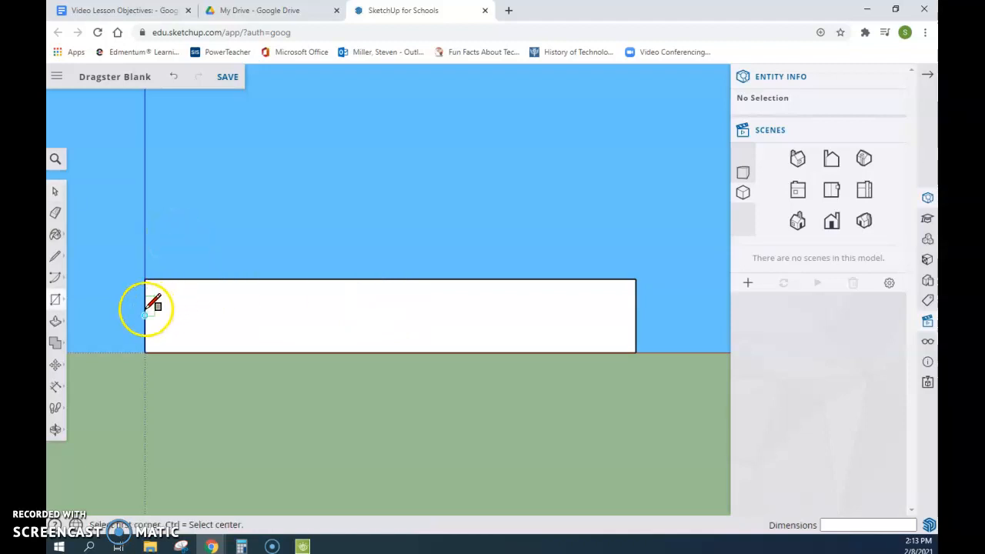
scroll(146, 311, "up", 2)
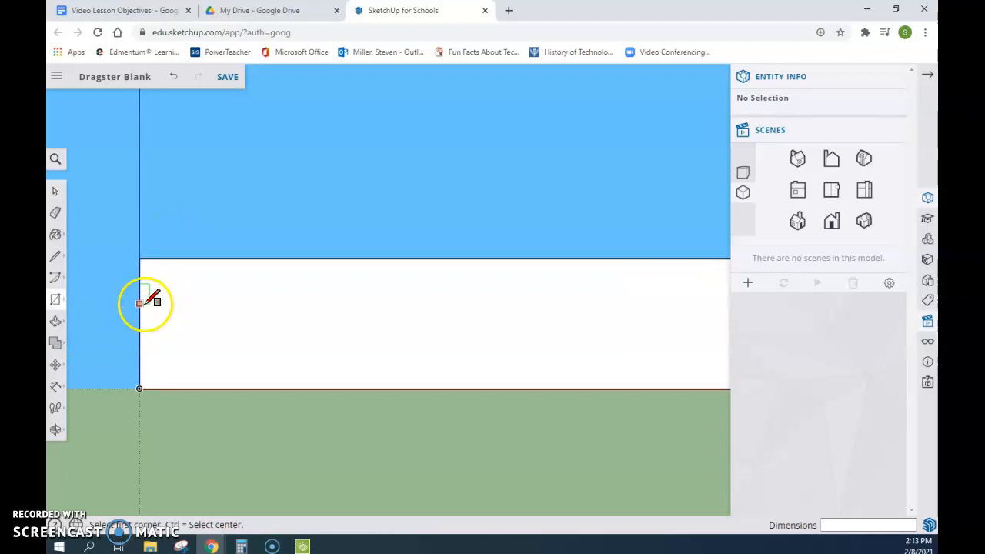
left_click(140, 303)
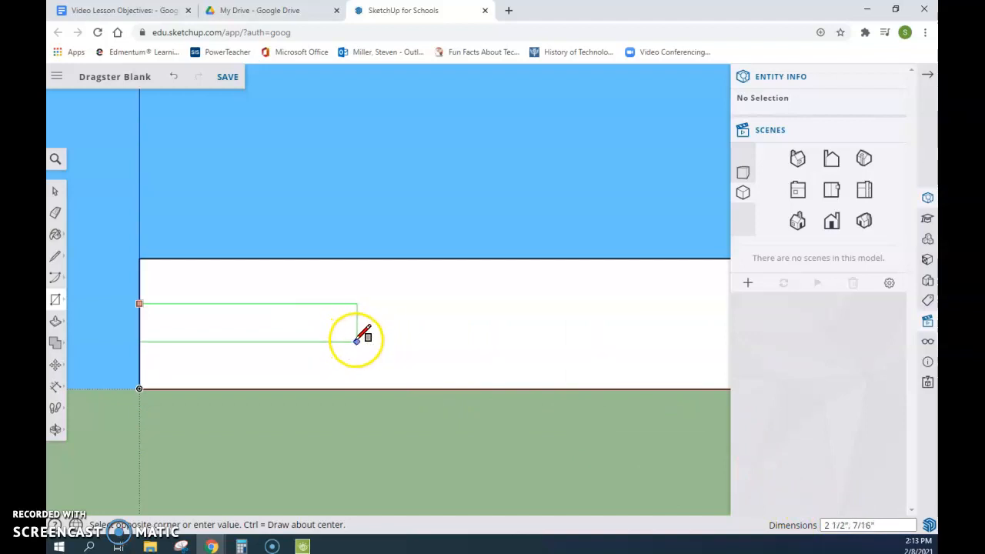
left_click(356, 340)
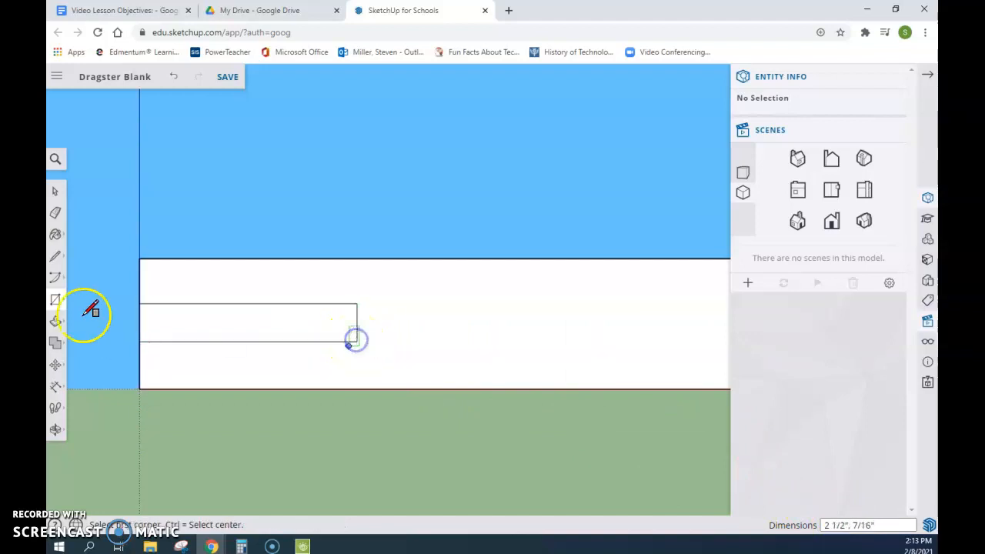
scroll(385, 365, "down", 3)
scroll(446, 377, "up", 1)
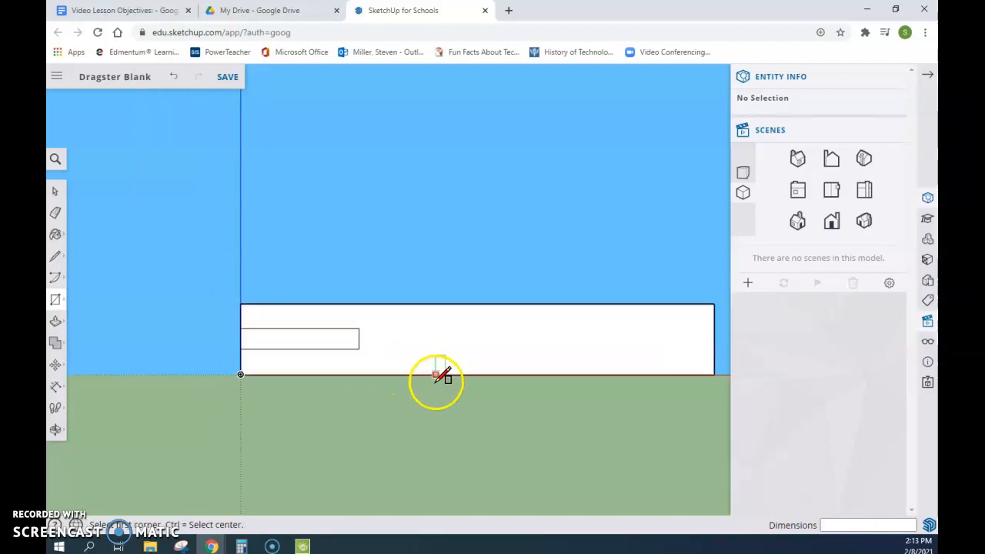
middle_click_drag(417, 373, 352, 354, "shift")
scroll(379, 353, "up", 1)
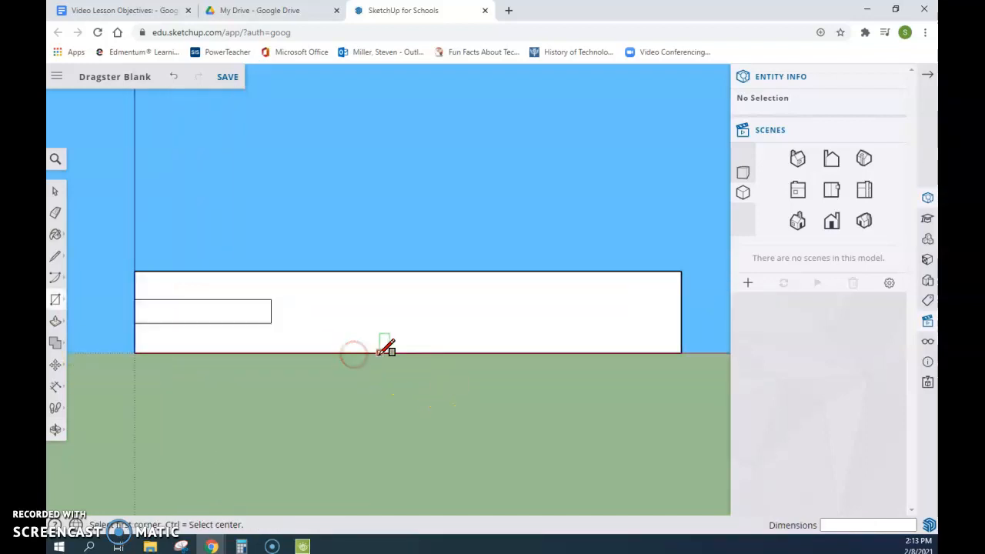
key("space")
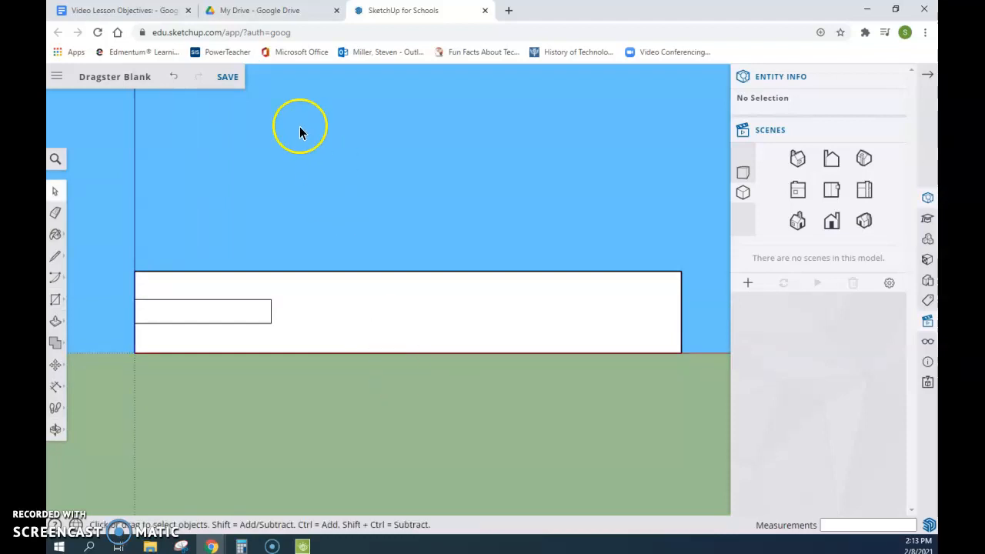
left_click(231, 82)
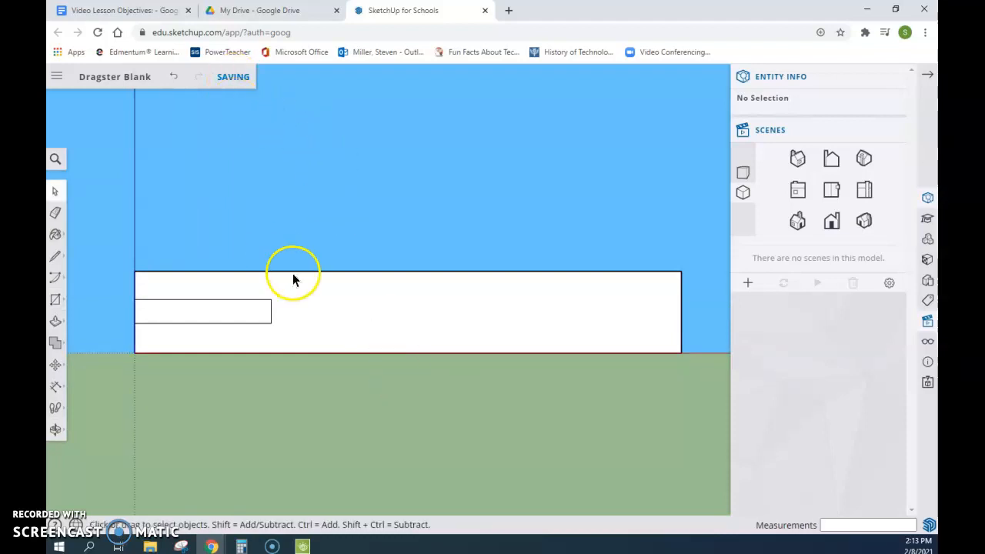
Copy the whole profile with its inner rectangle about 2 5/16" up the blue axis, save the model and clear the selection
left_click_drag(122, 243, 724, 386)
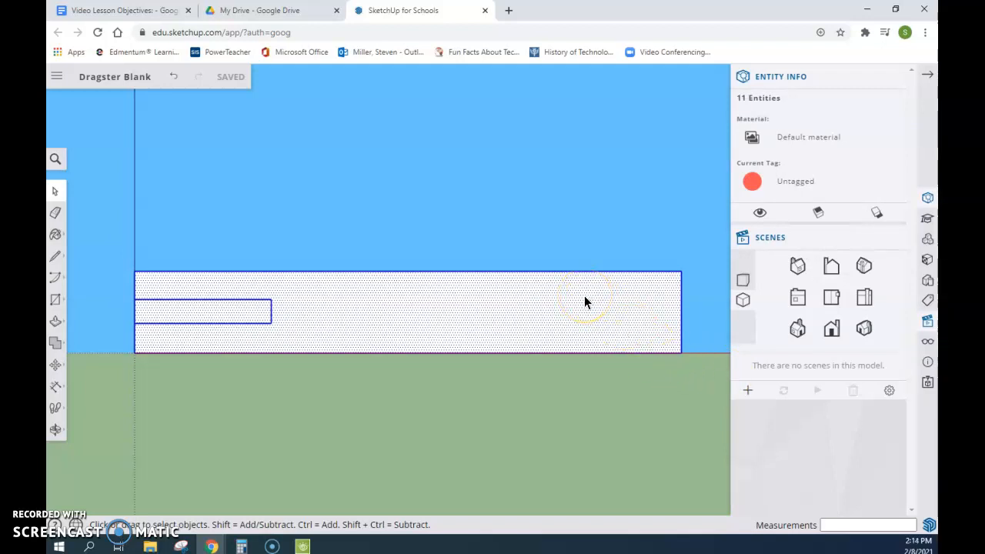
key("m")
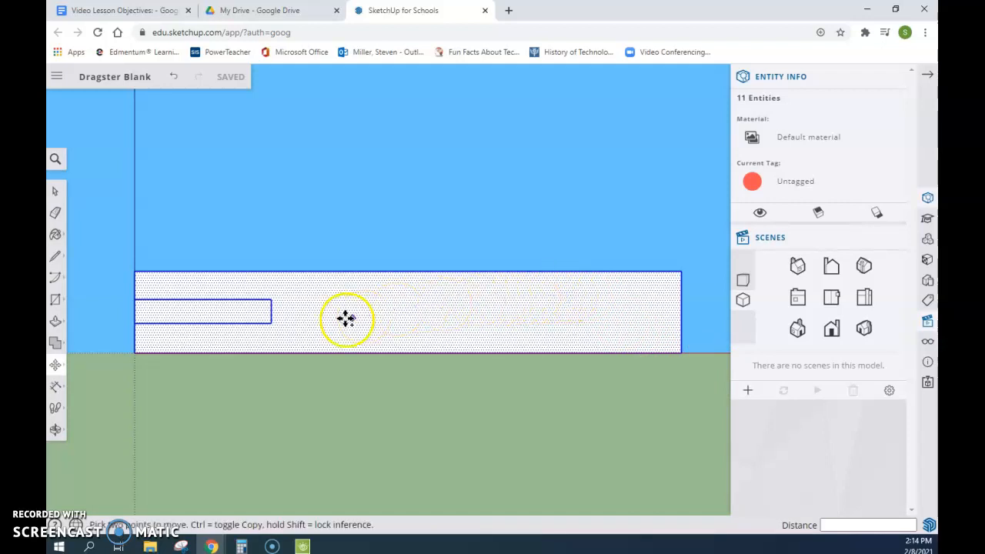
left_click(134, 353)
key("ctrl")
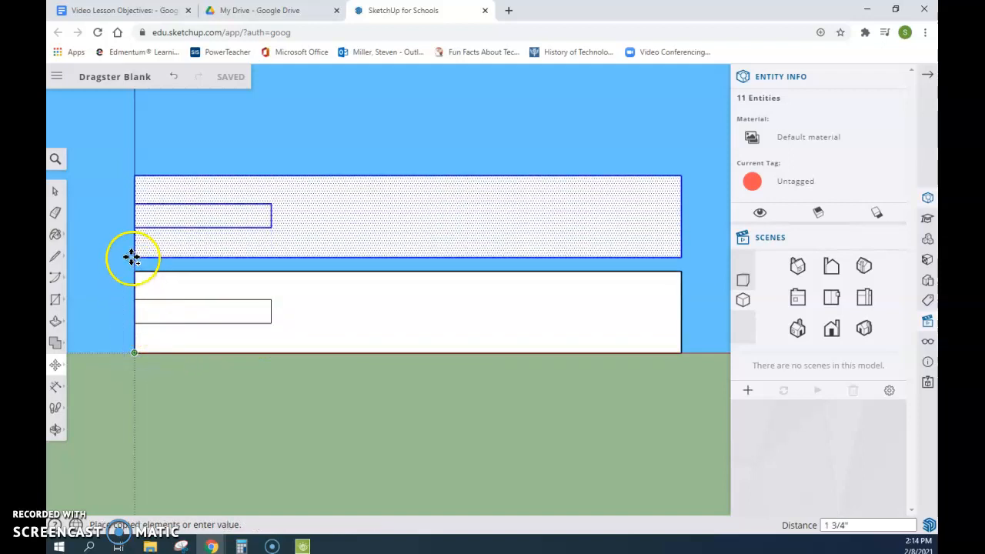
left_click(134, 226)
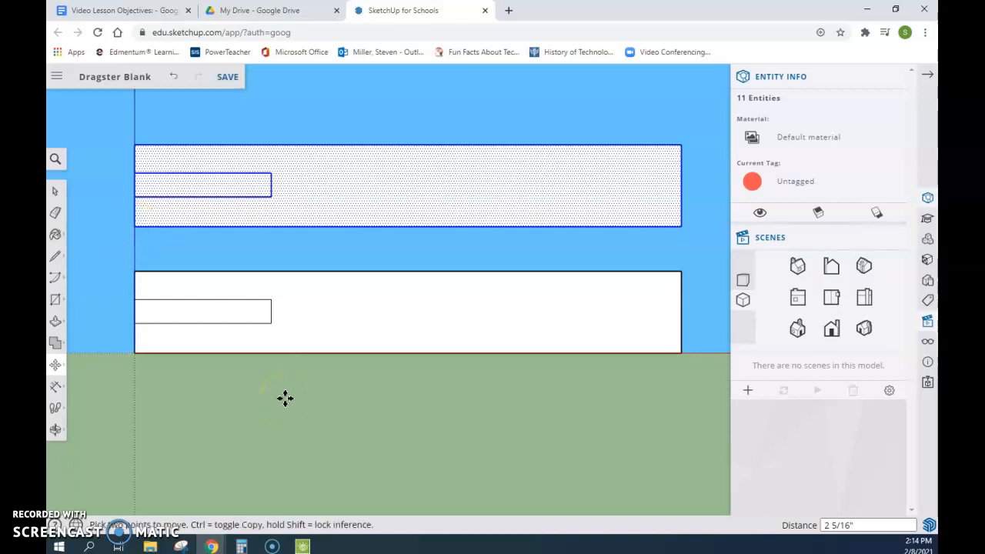
key("space")
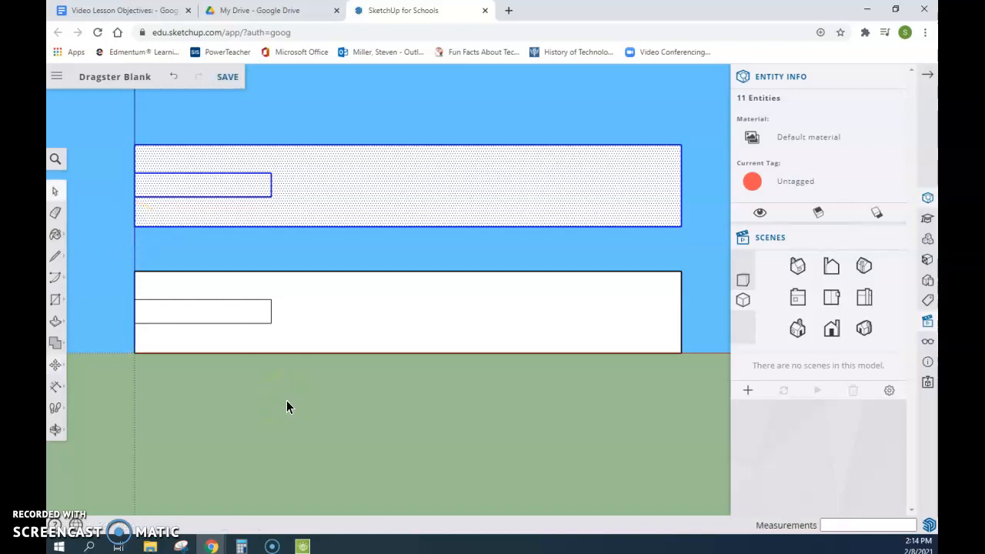
left_click(229, 79)
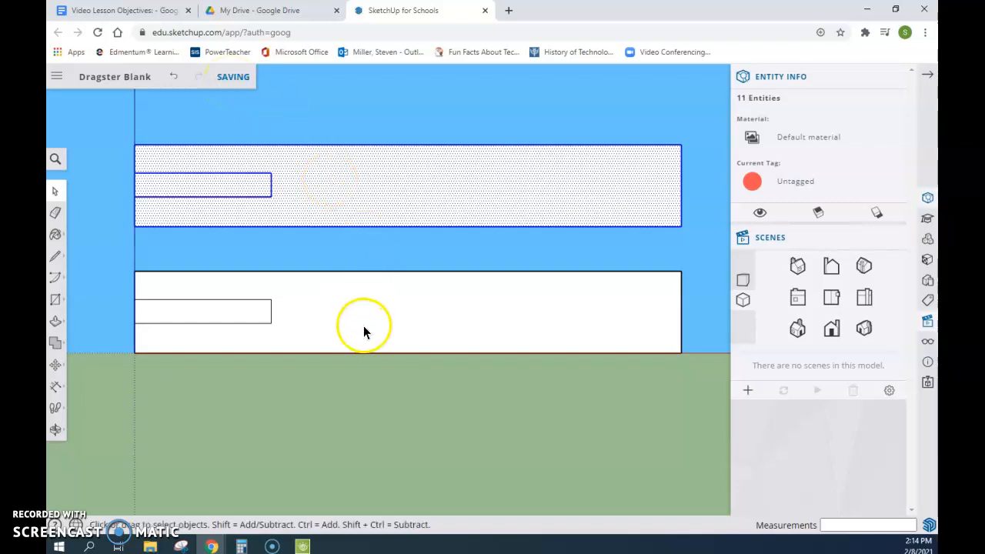
left_click(433, 243)
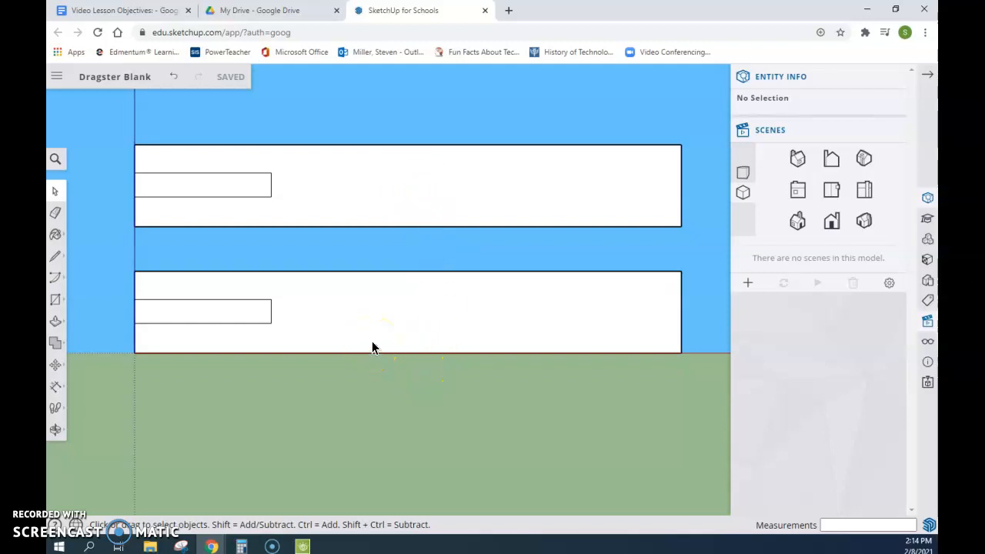
Place a Tape Measure guide line 0.25" above the lower profile's bottom edge and save the model
key("t")
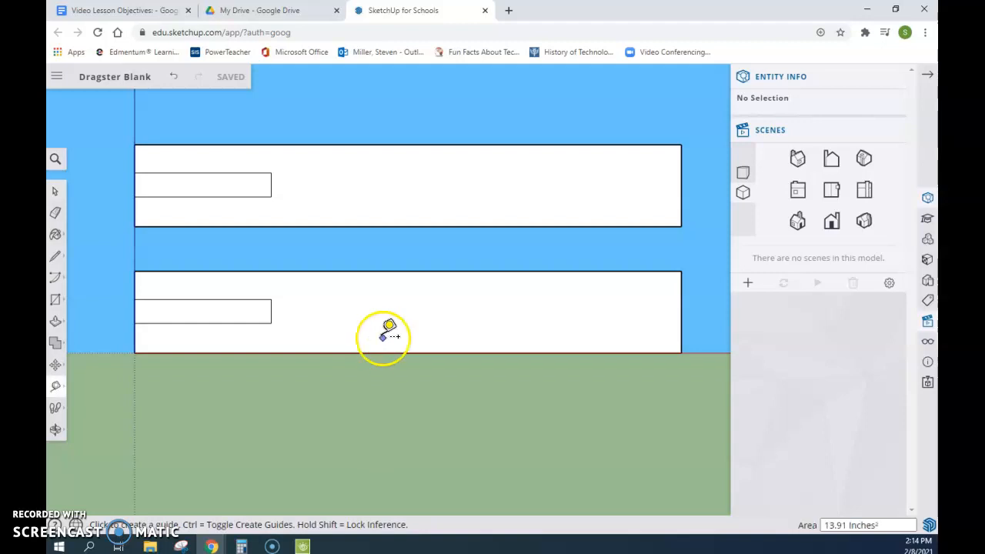
scroll(391, 339, "up", 1)
scroll(391, 339, "up", 1)
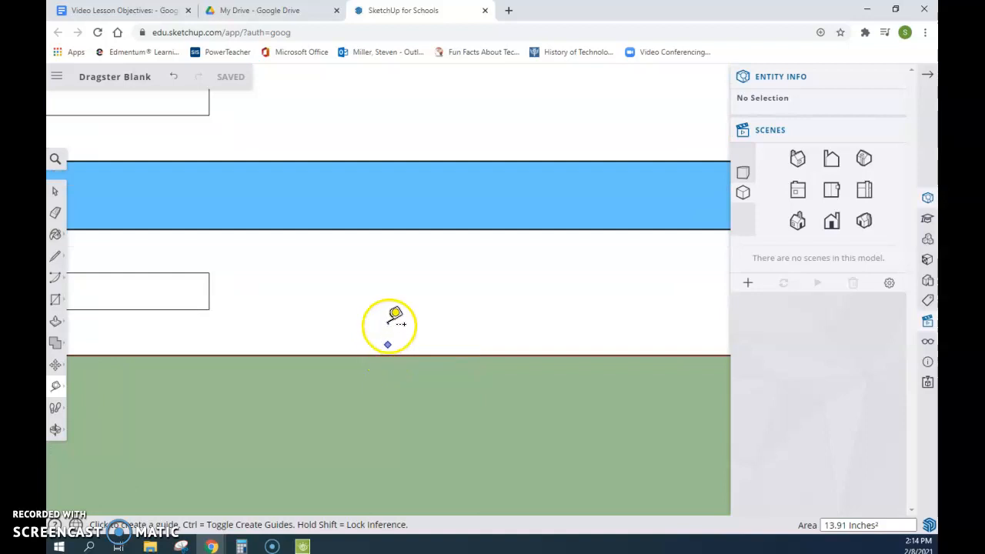
left_click(362, 354)
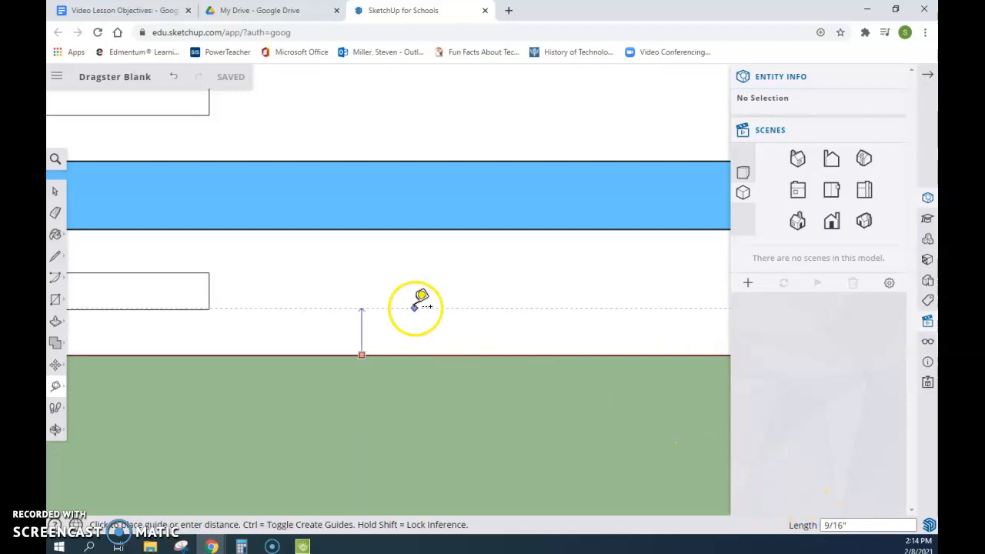
type(".25")
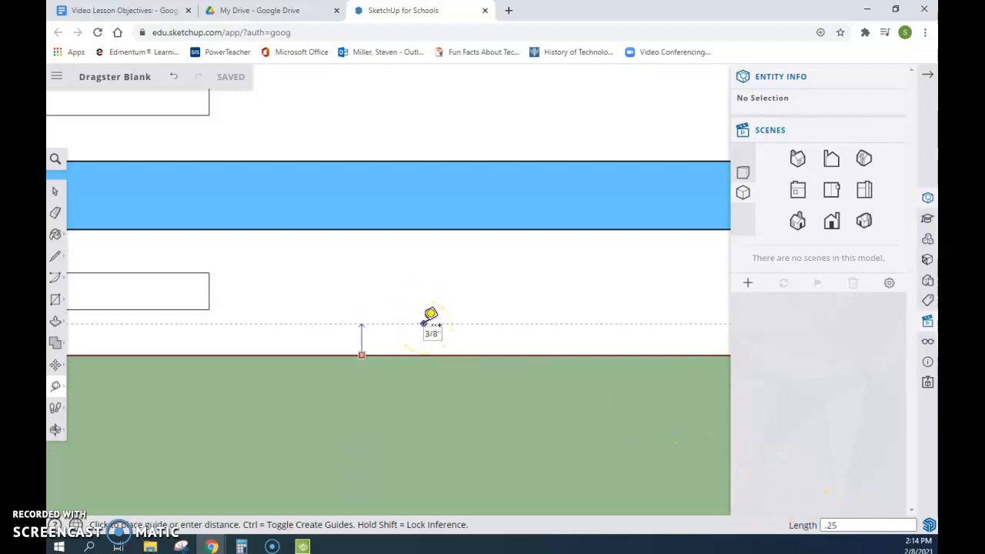
key("Return")
scroll(423, 325, "down", 2)
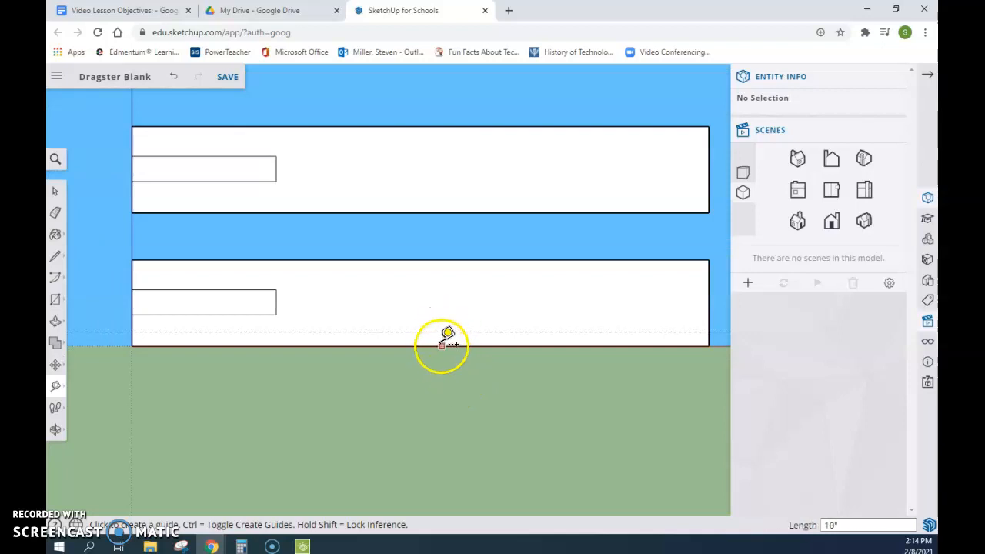
left_click(444, 331)
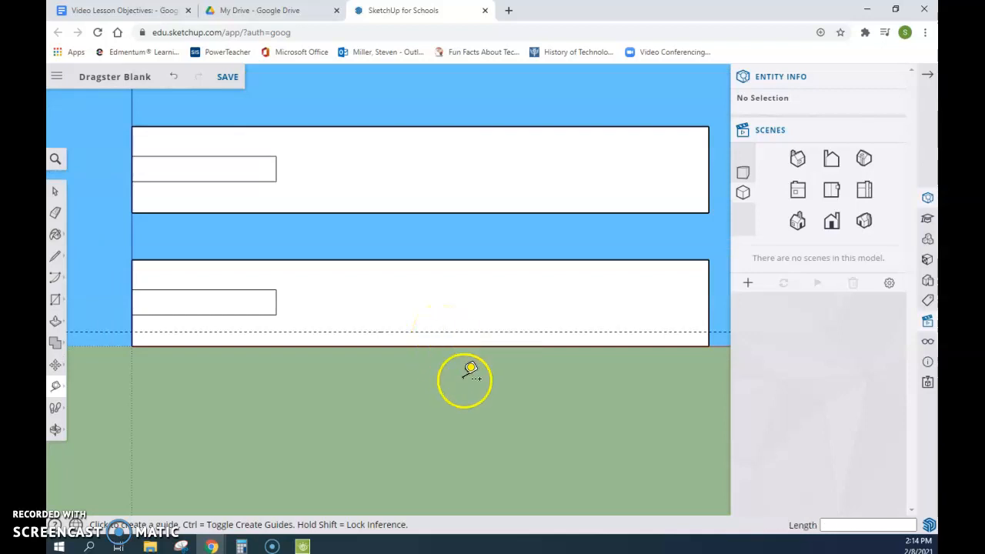
middle_click_drag(482, 369, 457, 433)
left_click(228, 80)
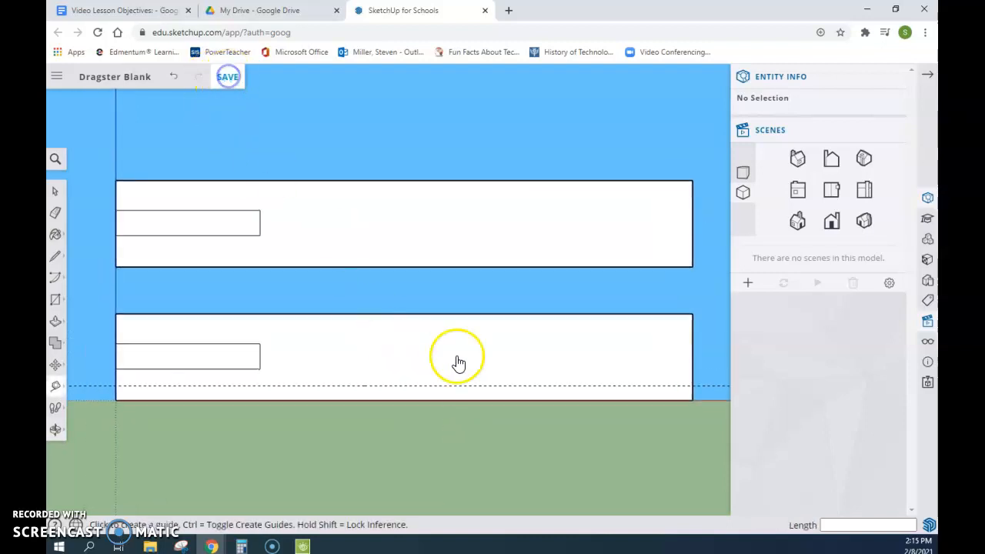